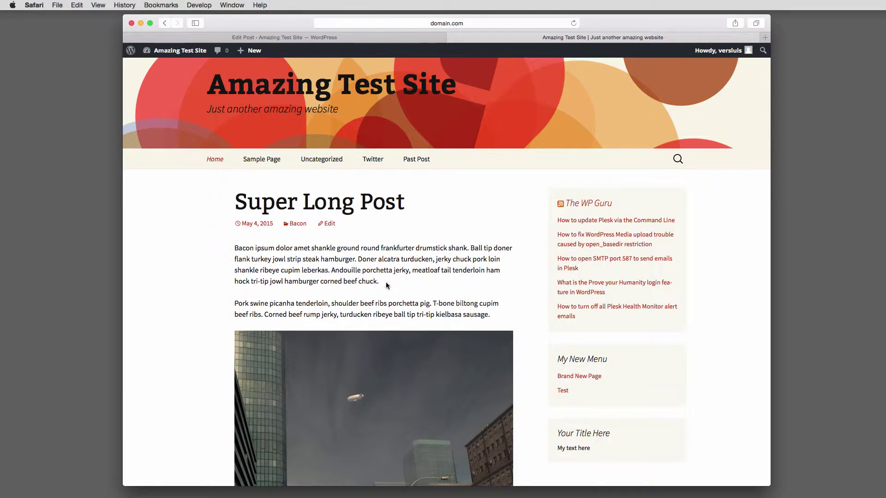
- Look through the full length of Super Long Post on the site's home page
scroll(301, 295, "down", 10)
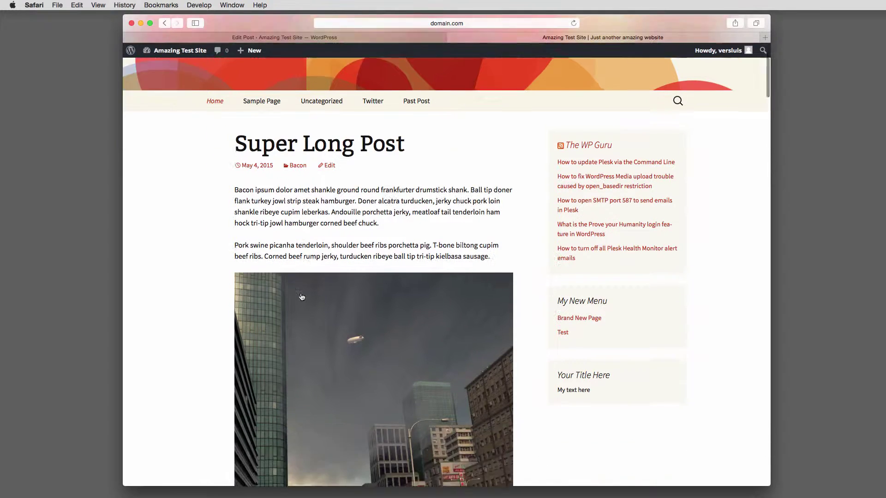
scroll(302, 297, "down", 2)
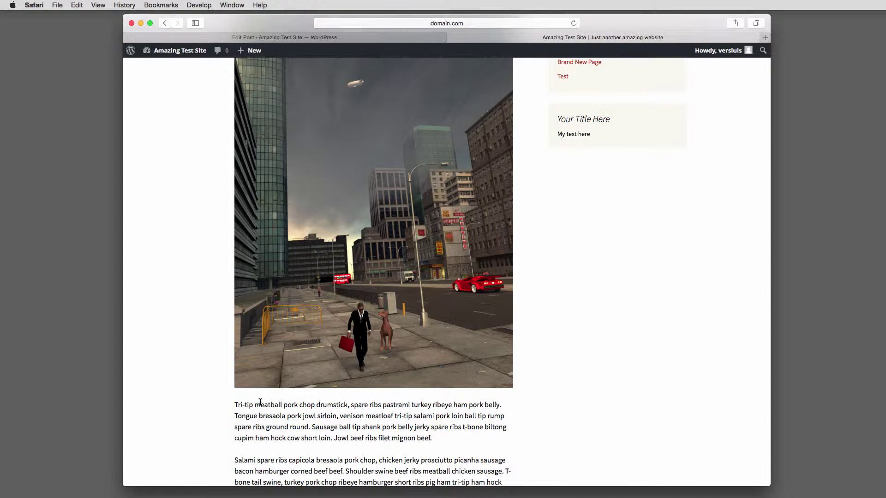
scroll(260, 403, "down", 5)
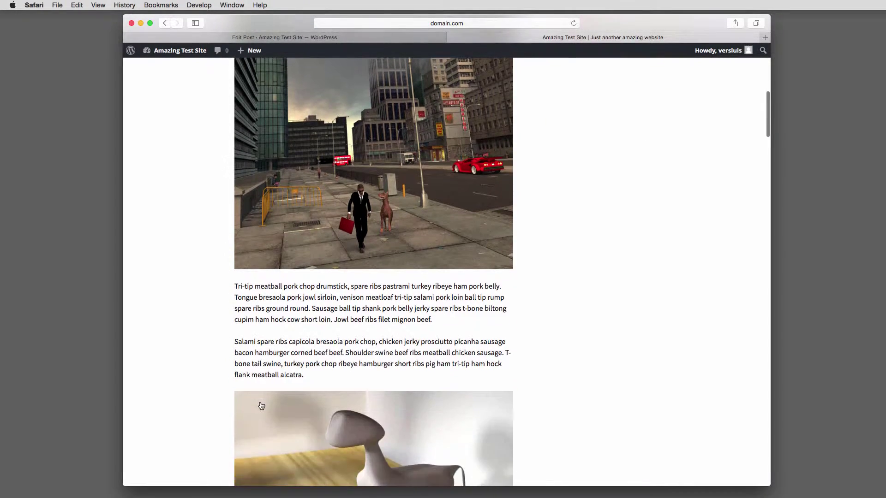
scroll(261, 405, "down", 8)
scroll(262, 405, "up", 15)
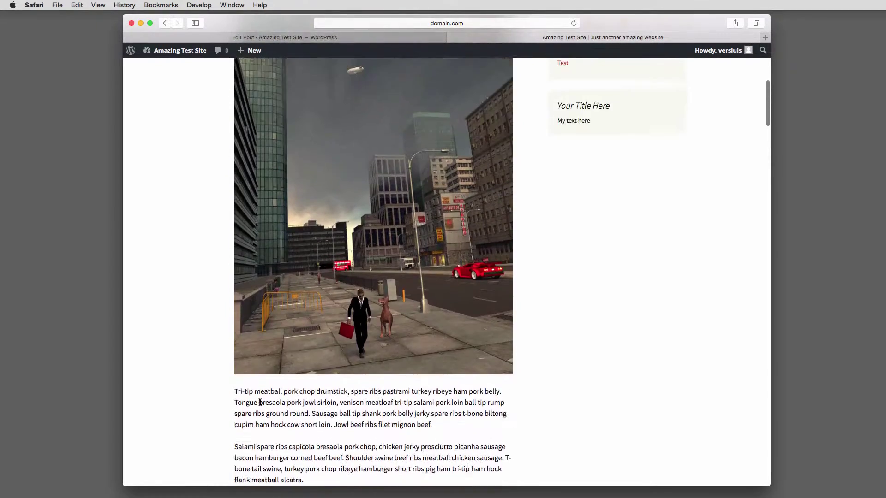
scroll(261, 405, "up", 5)
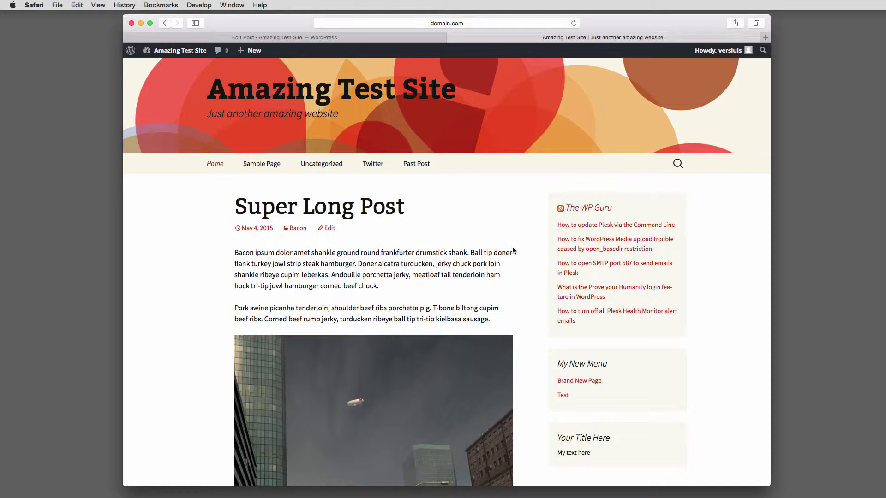
- Insert a Read More break after the first paragraph of Super Long Post, update the post and view the live home page
left_click(418, 37)
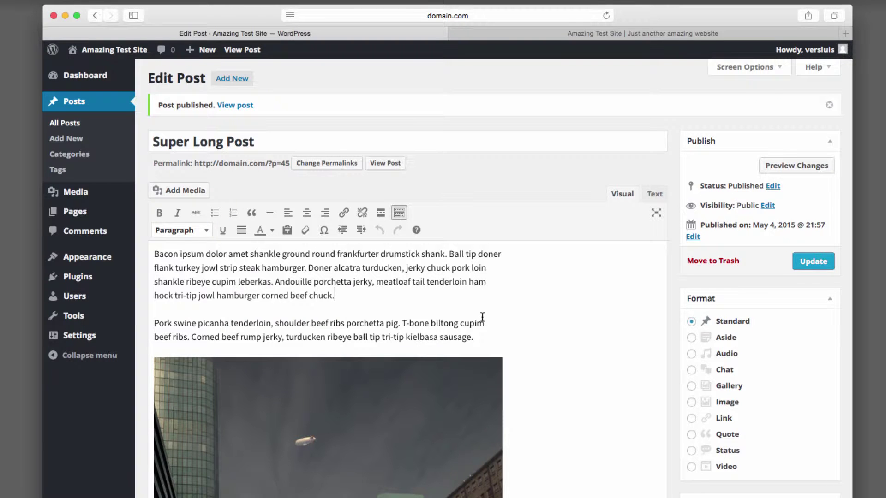
key("Return")
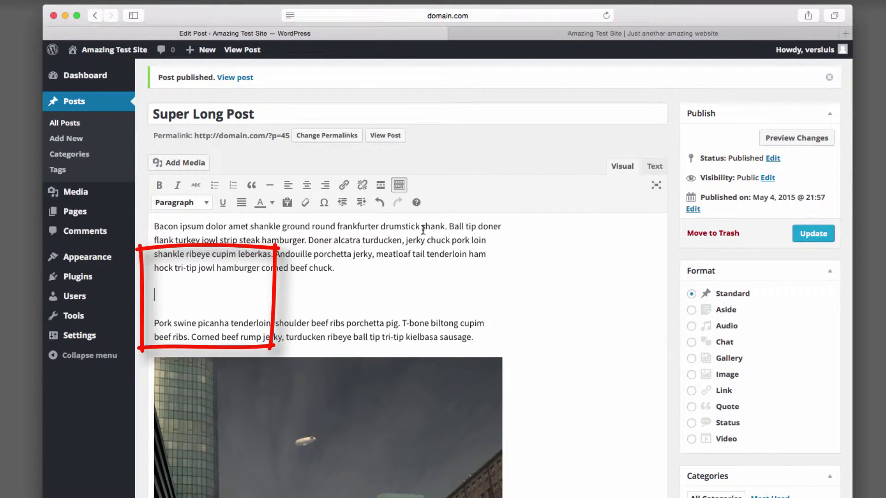
left_click(380, 185)
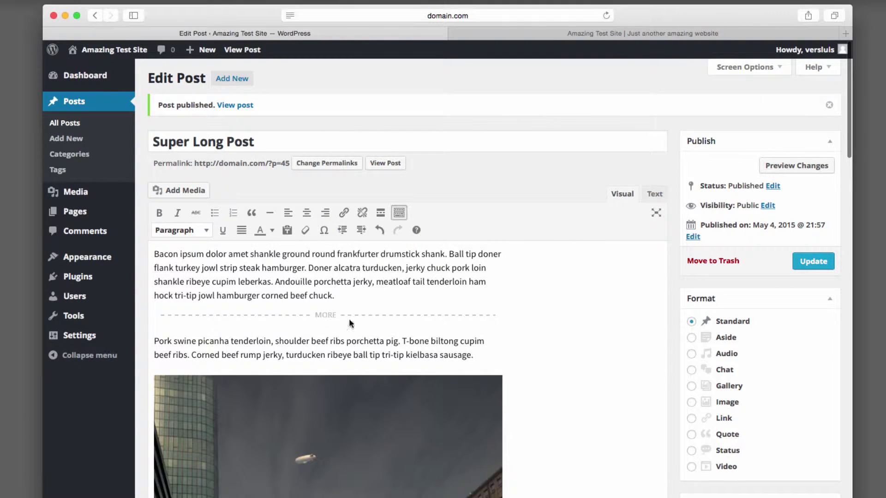
left_click(813, 261)
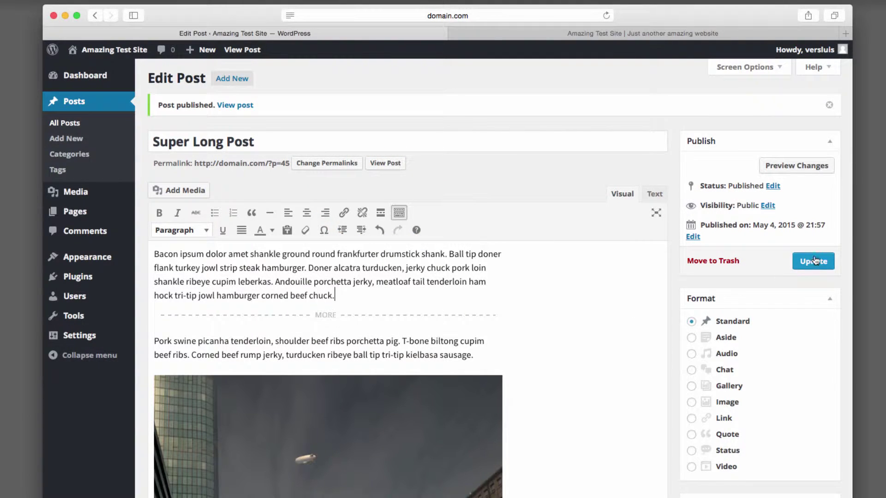
left_click(645, 34)
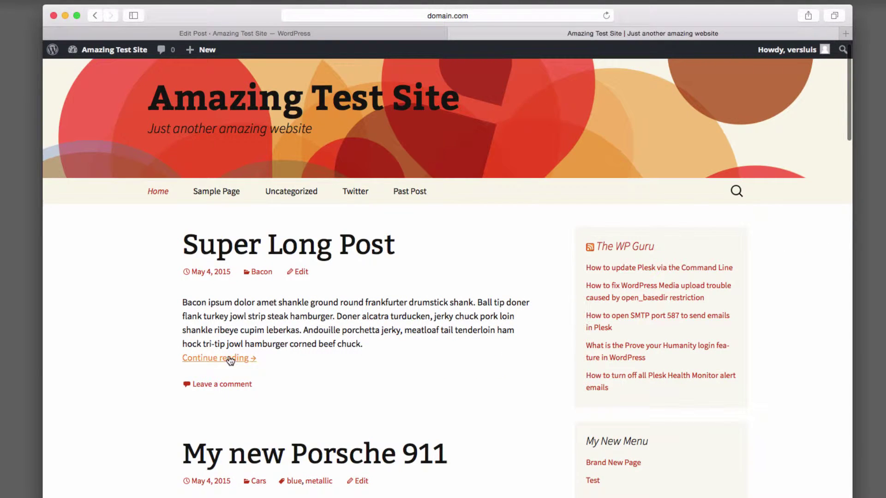
- In the post's HTML source, add a blank line between the first paragraph and the <!--more--> tag
left_click(433, 33)
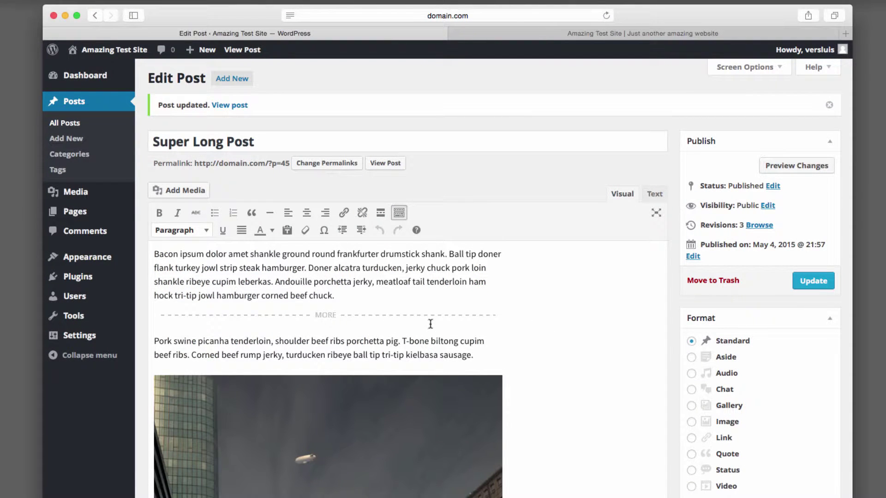
left_click(467, 316)
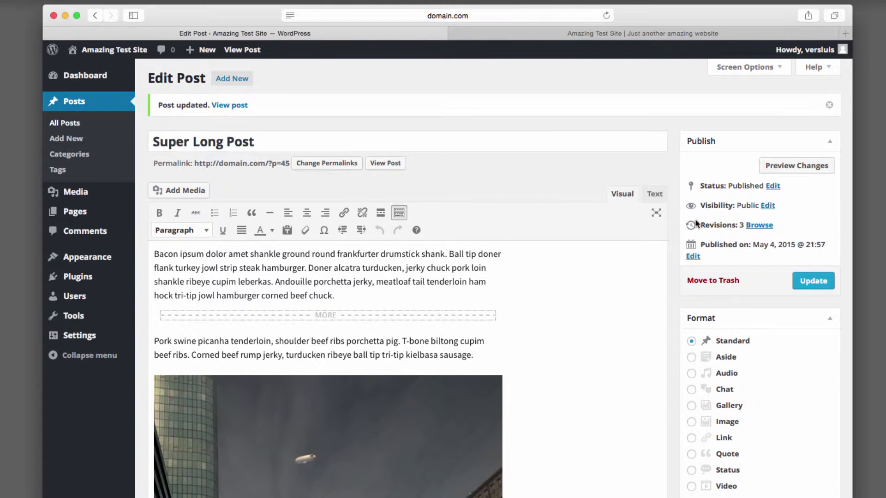
left_click(659, 196)
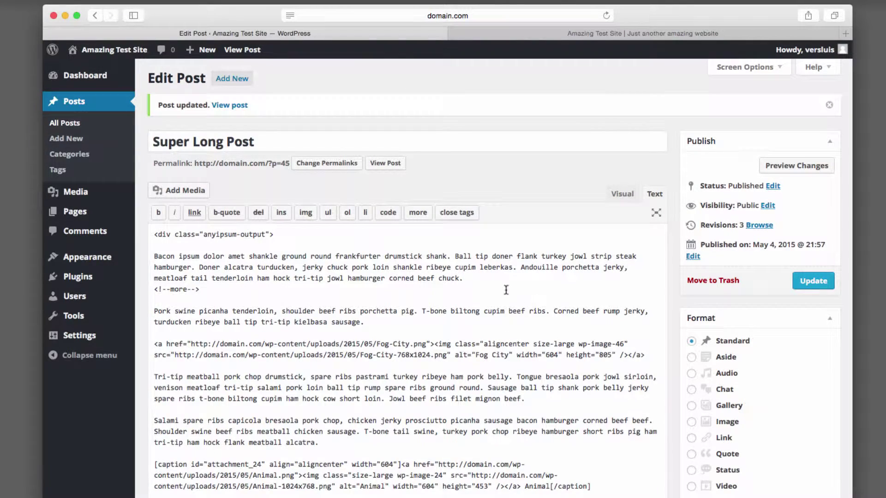
left_click(480, 280)
key("Return")
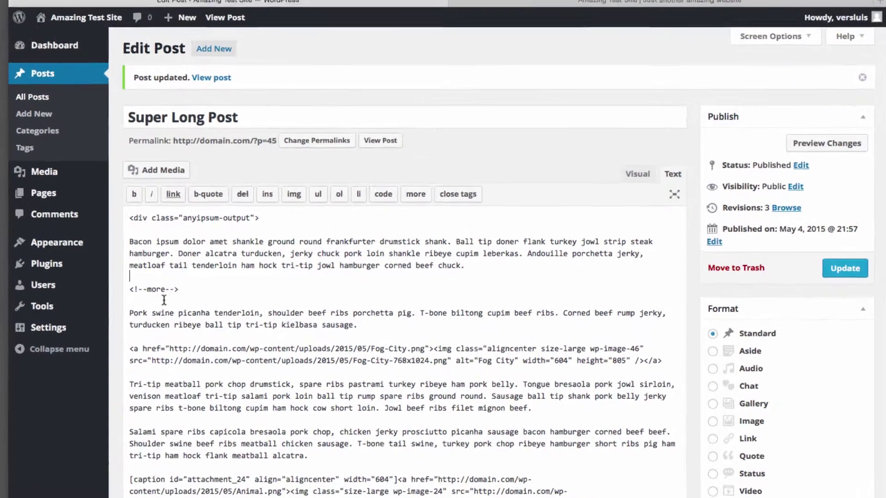
left_click_drag(129, 290, 253, 291)
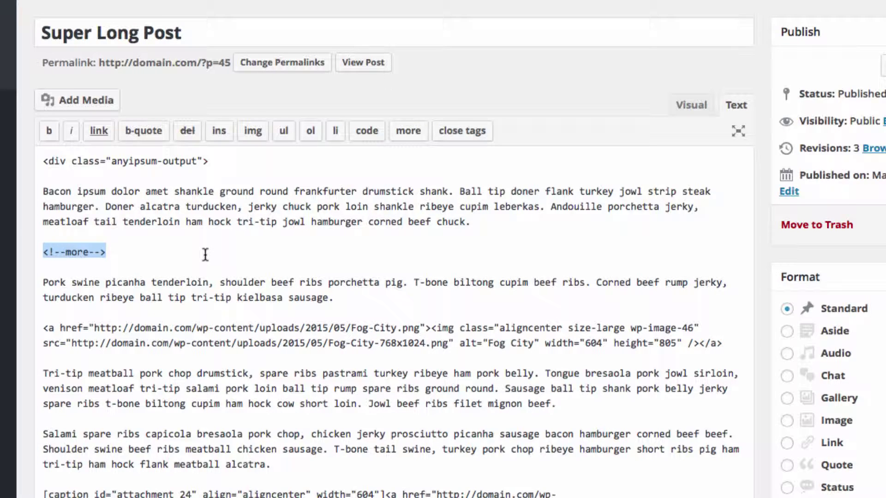
left_click(205, 255)
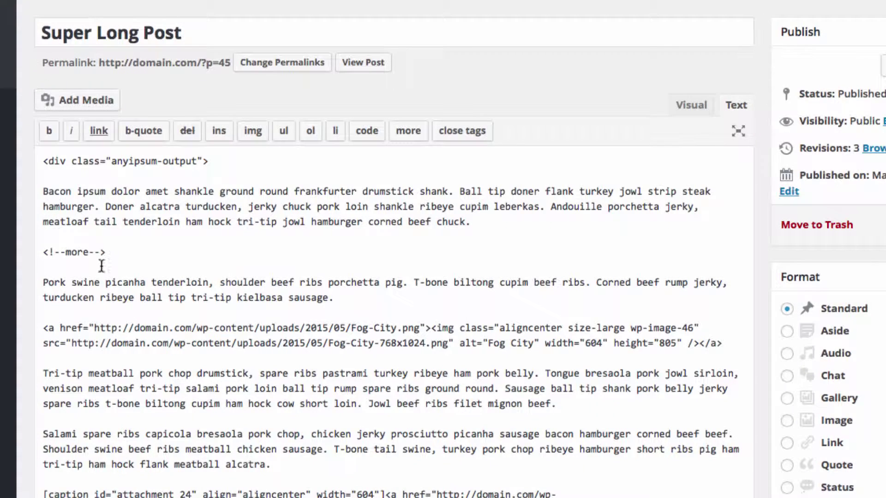
- Add the custom link text "Check this out!" inside the more tag and update the post
left_click(89, 252)
type("Check this out!")
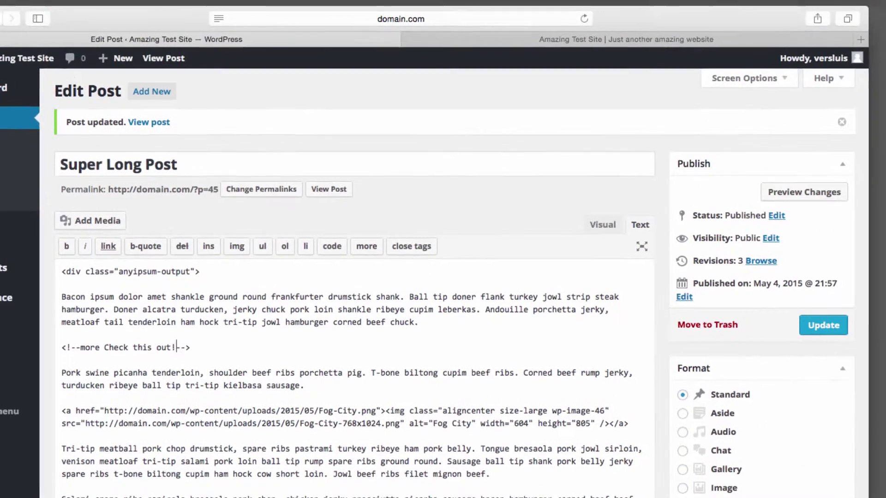
left_click(821, 322)
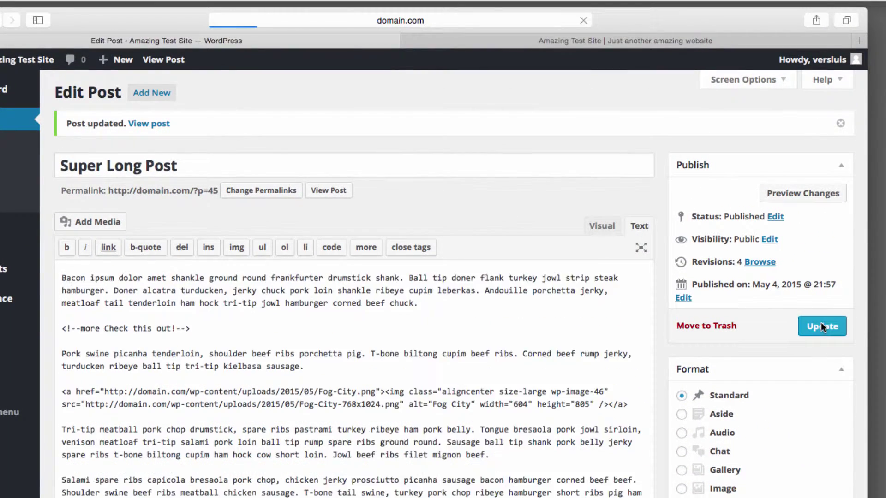
- Reload the live home page, open Super Long Post and look through its full content
left_click(671, 39)
left_click(583, 20)
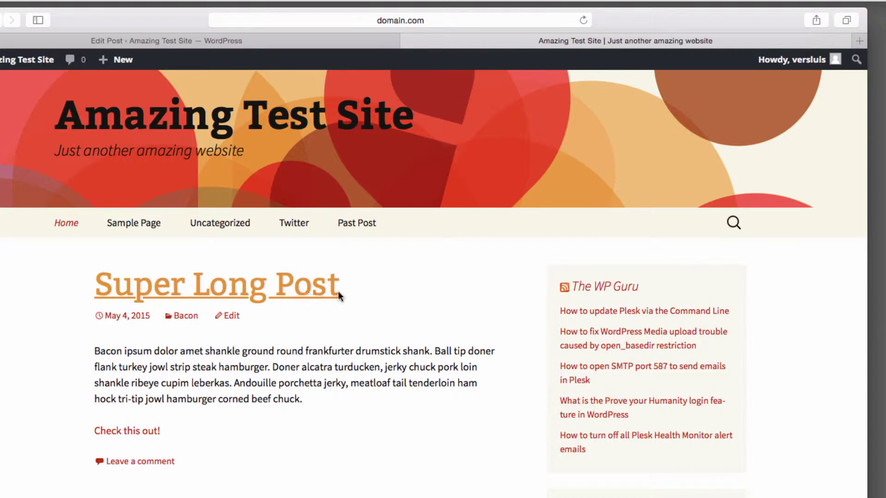
left_click(279, 291)
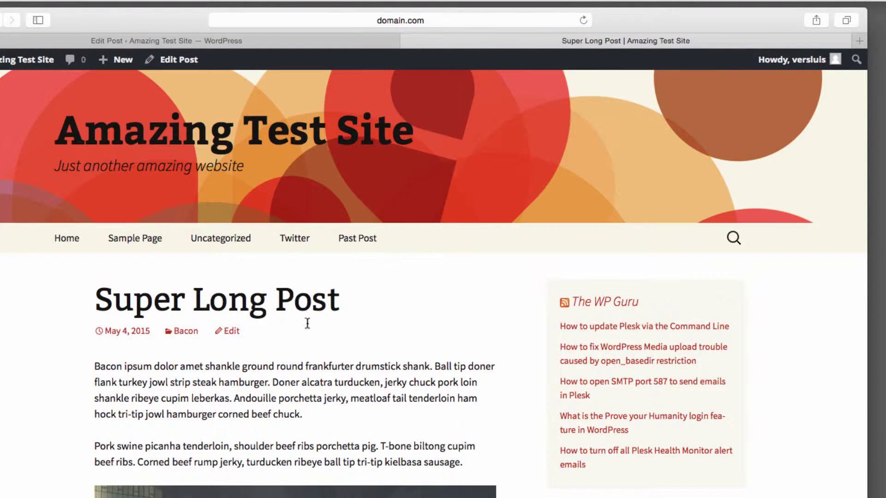
scroll(226, 397, "down", 20)
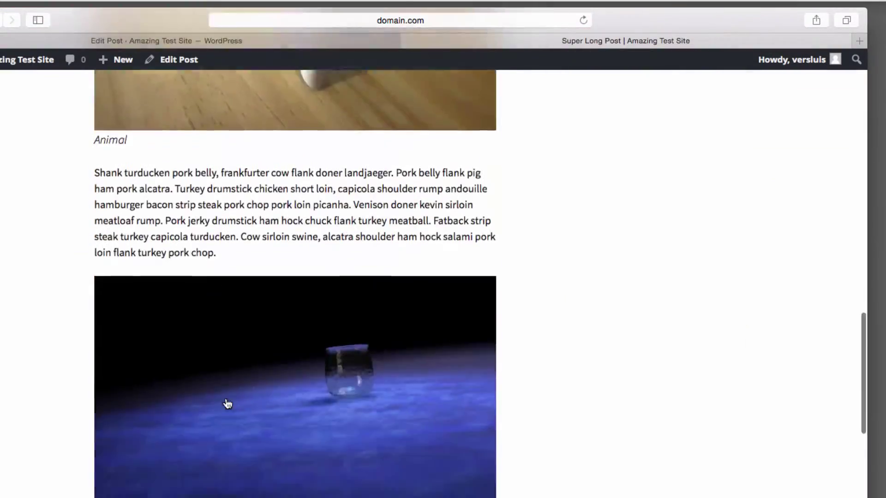
scroll(226, 398, "down", 20)
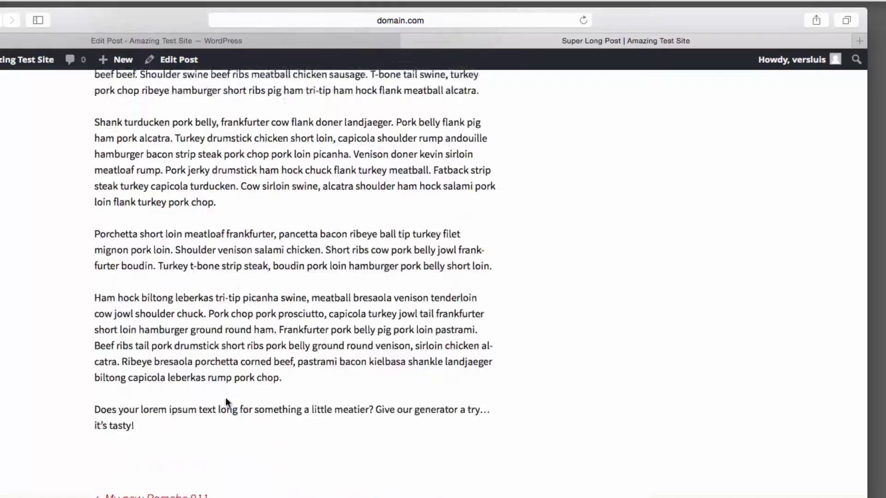
scroll(225, 397, "up", 20)
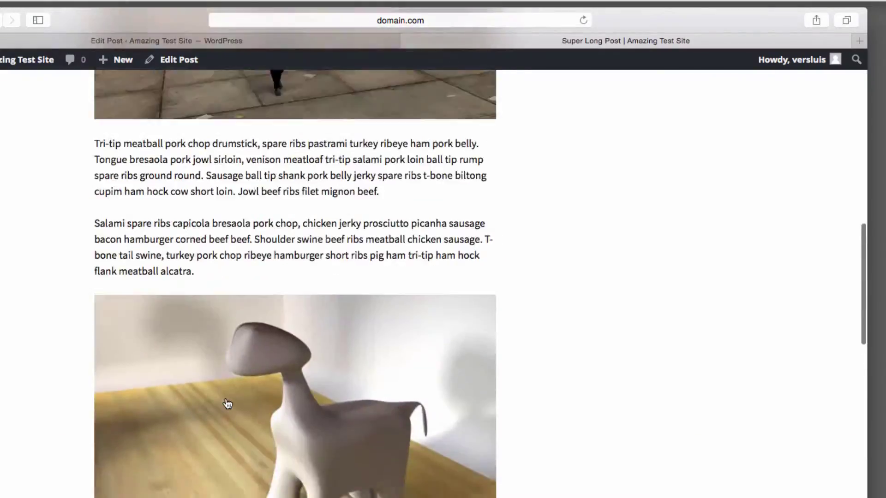
scroll(227, 404, "up", 20)
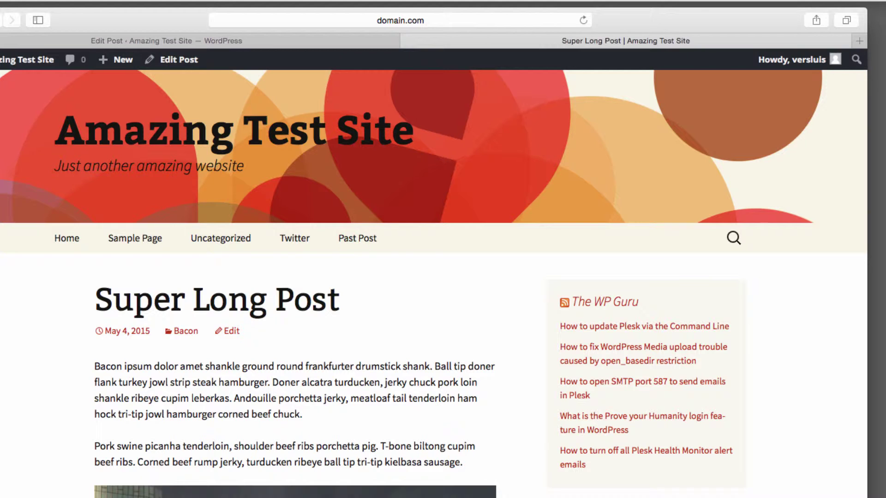
scroll(295, 277, "down", 20)
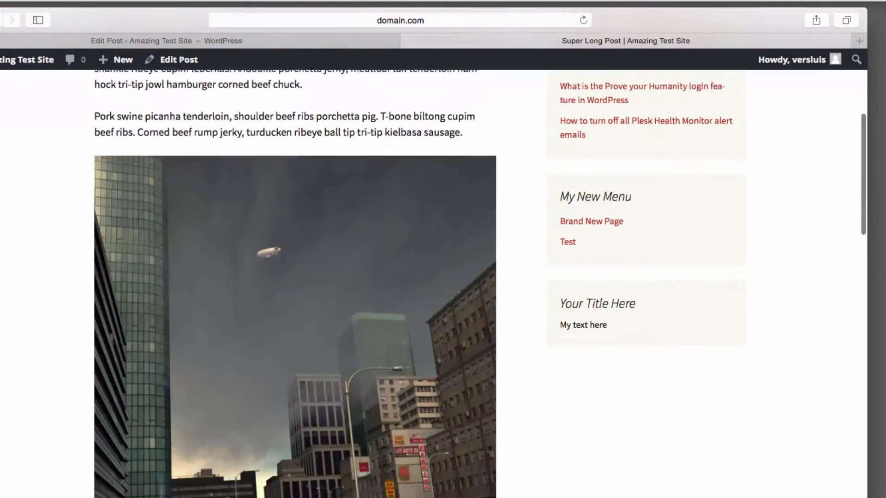
scroll(295, 276, "down", 20)
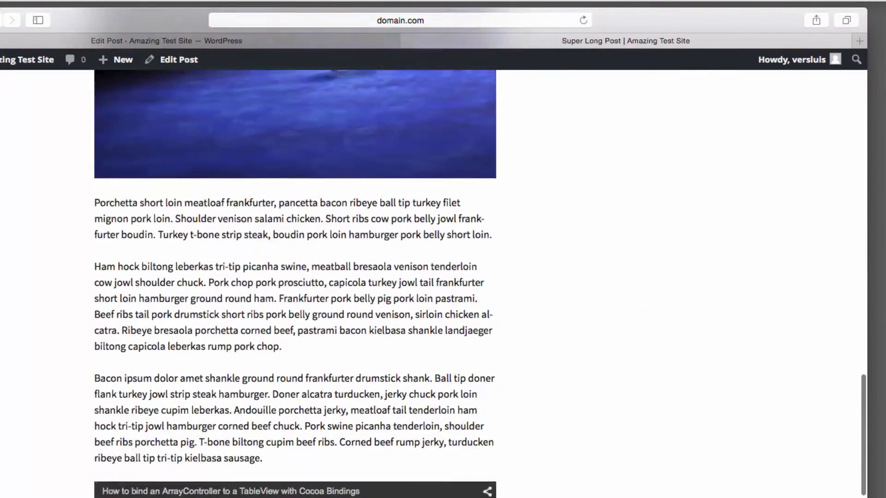
scroll(295, 277, "up", 20)
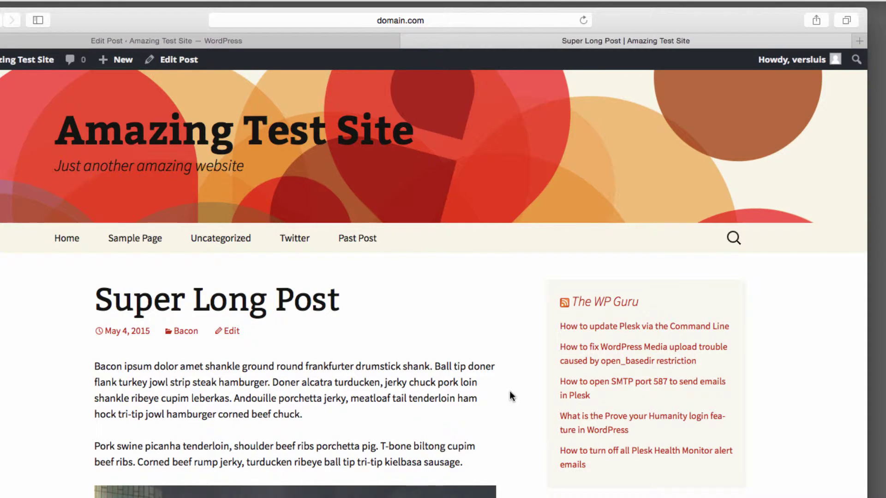
- In the post's HTML source, insert a <!--nextpage--> tag on its own line after the Animal image caption
left_click(372, 43)
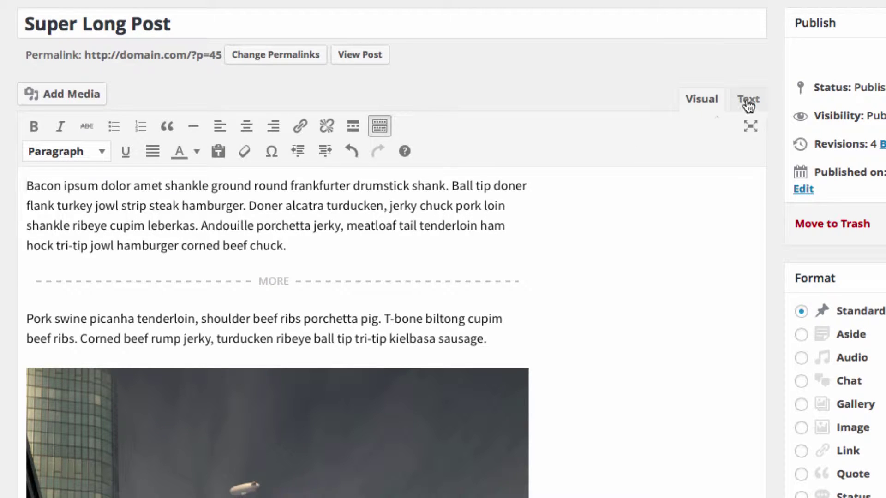
left_click(747, 101)
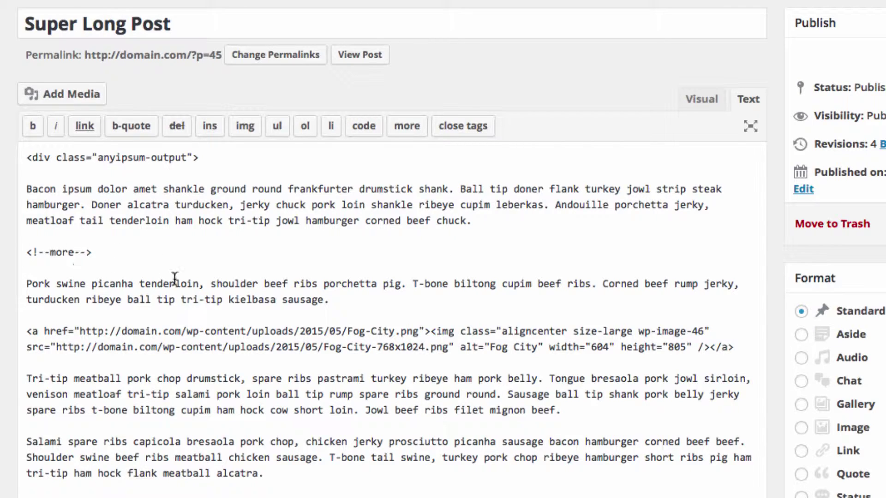
scroll(360, 331, "down", 3)
scroll(360, 330, "down", 2)
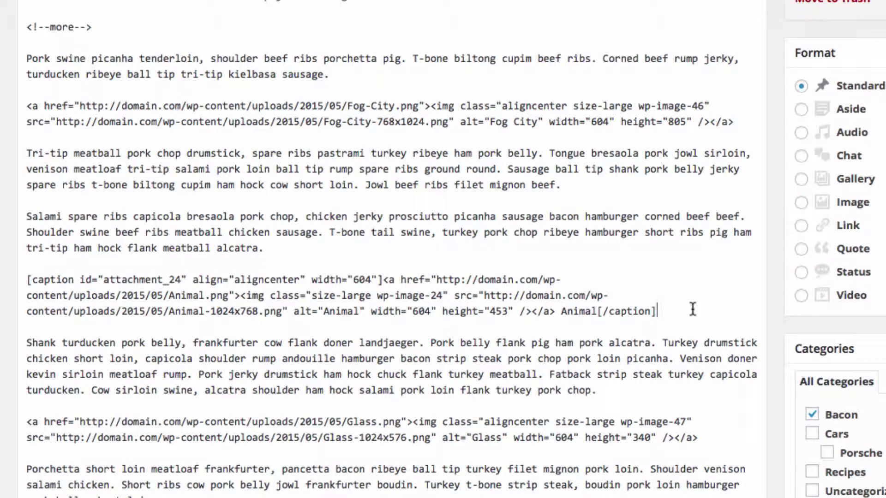
key("Return")
key("Return")
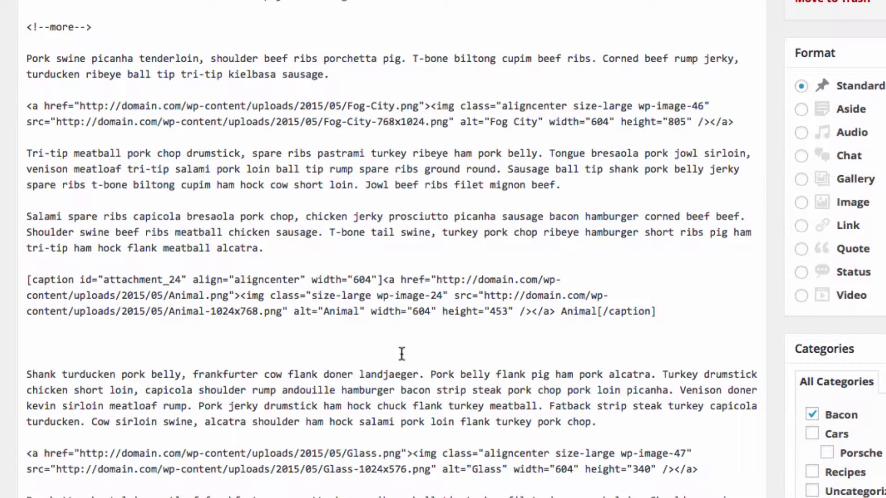
type("<")
type("!--nextpage-->")
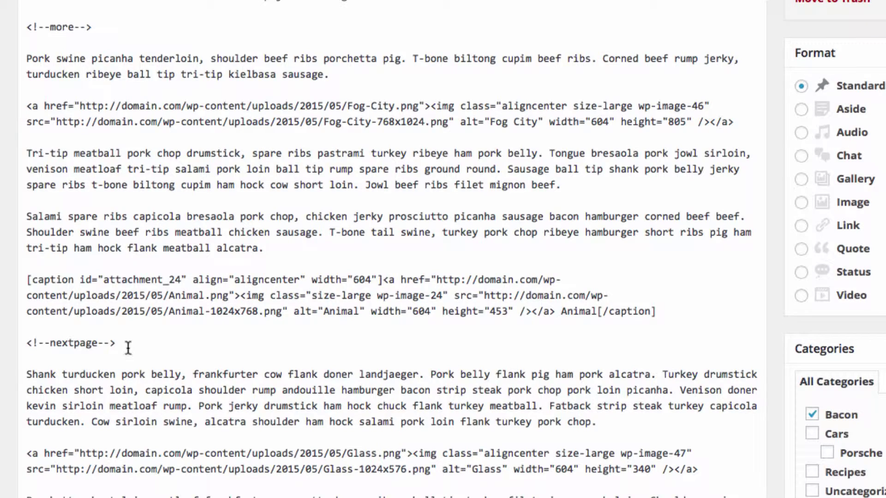
- Update the post with the page break and reload Super Long Post on the live site
scroll(311, 364, "down", 3)
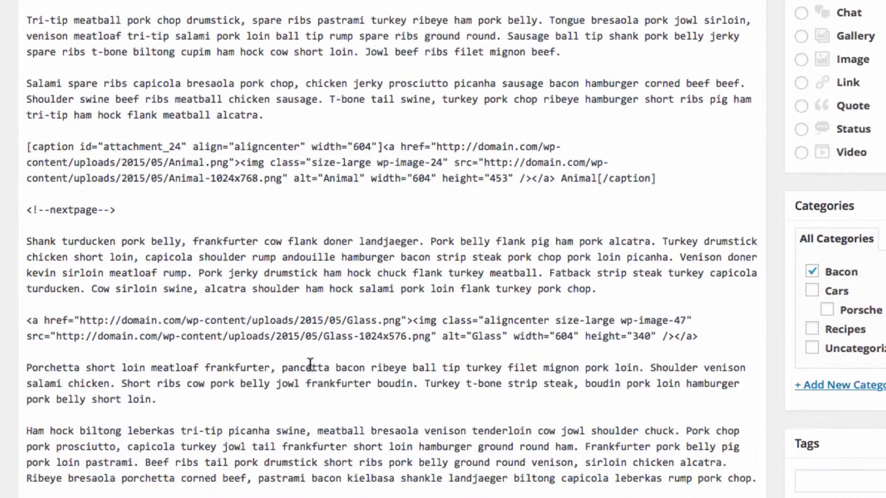
scroll(311, 364, "up", 1)
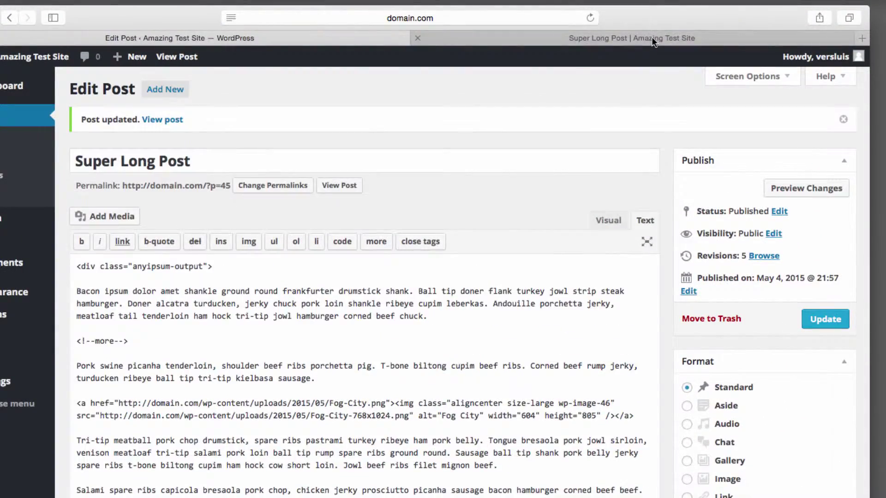
left_click(651, 37)
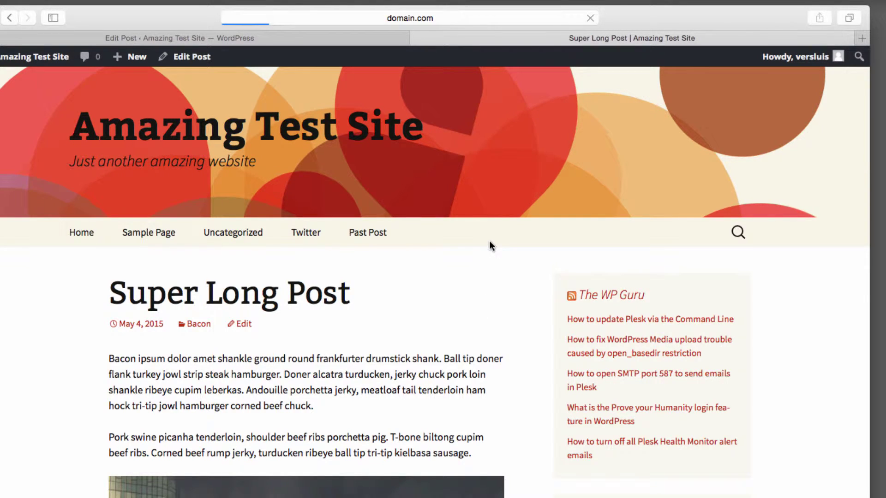
- Look through the first page of Super Long Post down to its page links and open page 2
scroll(519, 411, "down", 10)
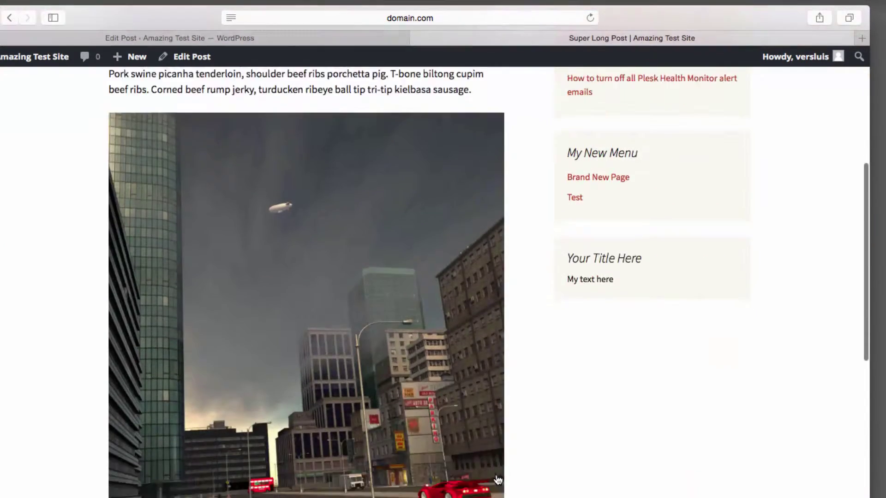
scroll(496, 474, "down", 9)
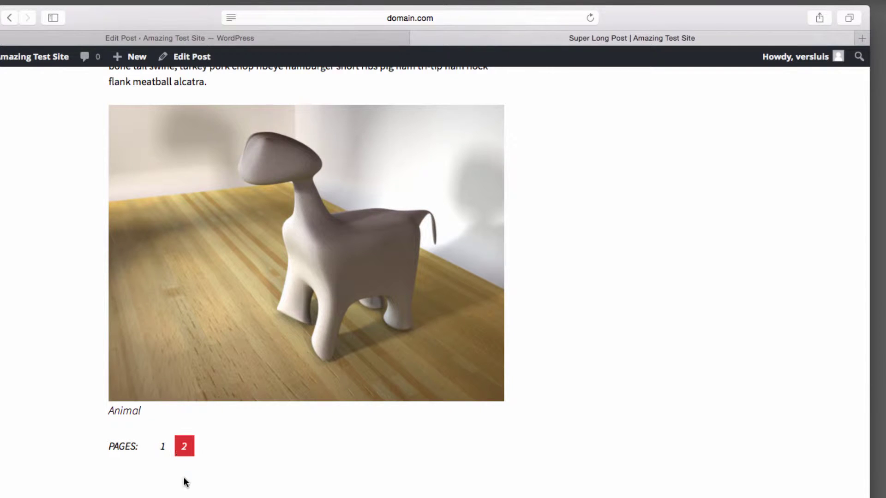
scroll(153, 346, "up", 6)
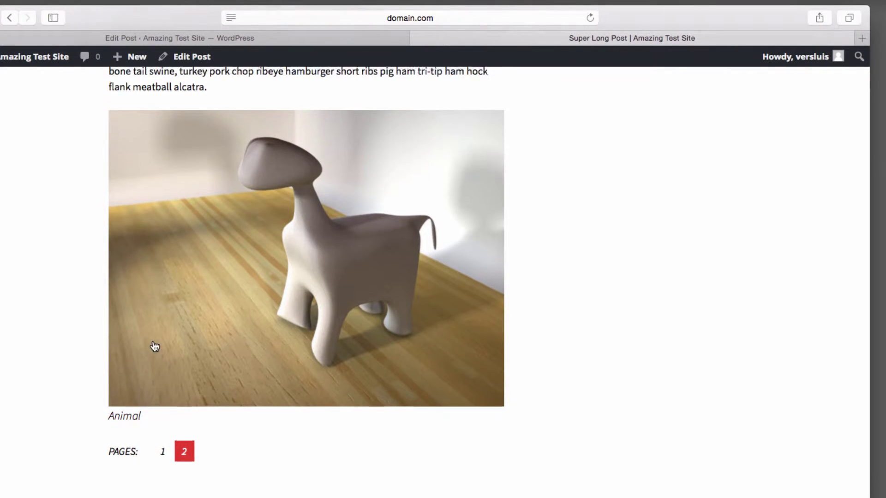
scroll(154, 343, "down", 8)
left_click(187, 386)
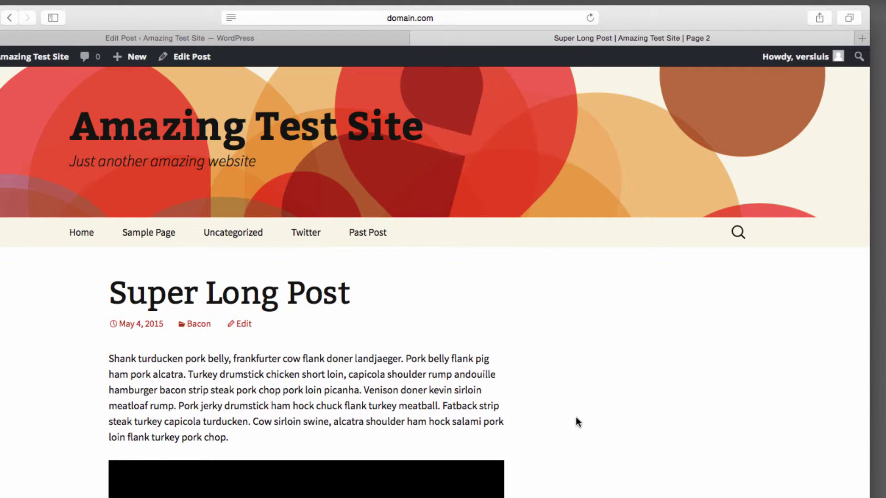
- Examine the content on page 2 of Super Long Post and return to the site's home page
scroll(576, 417, "down", 6)
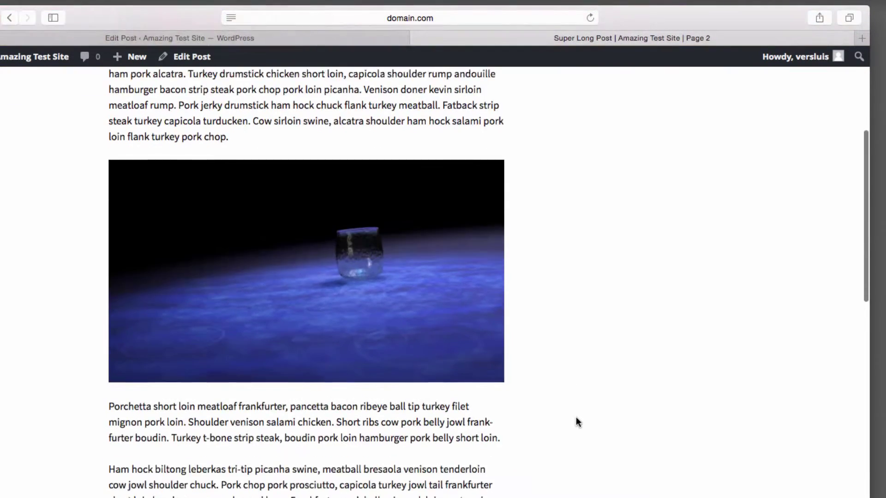
scroll(577, 419, "up", 3)
scroll(401, 417, "up", 4)
left_click(97, 235)
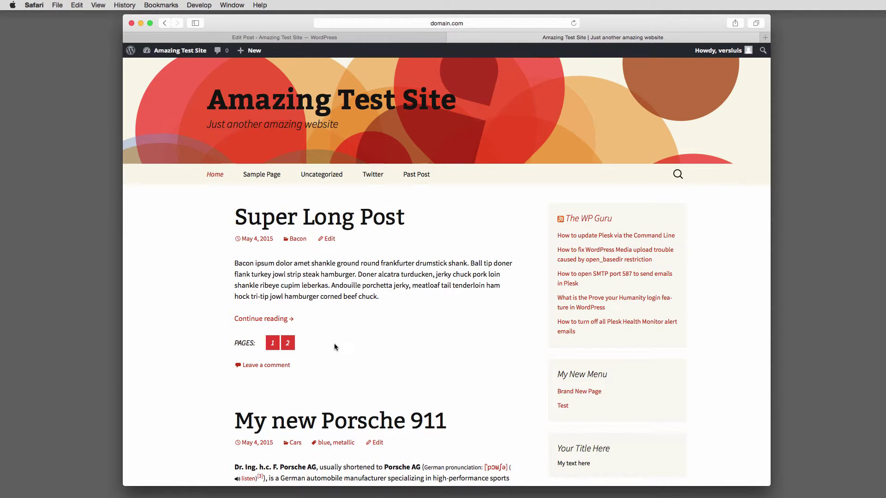
- Back in the post editor, look through the visual content and highlight the <!--nextpage--> tag in the HTML source
left_click(403, 34)
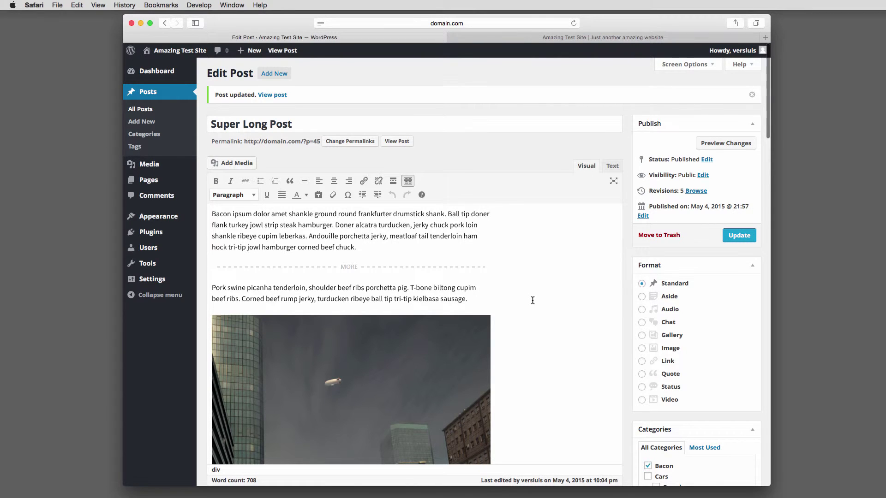
scroll(533, 300, "down", 5)
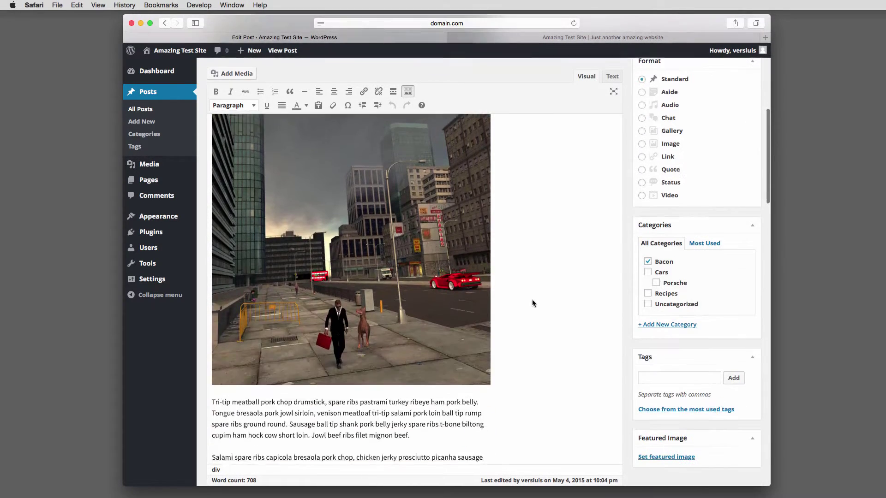
scroll(532, 303, "down", 3)
scroll(533, 297, "up", 10)
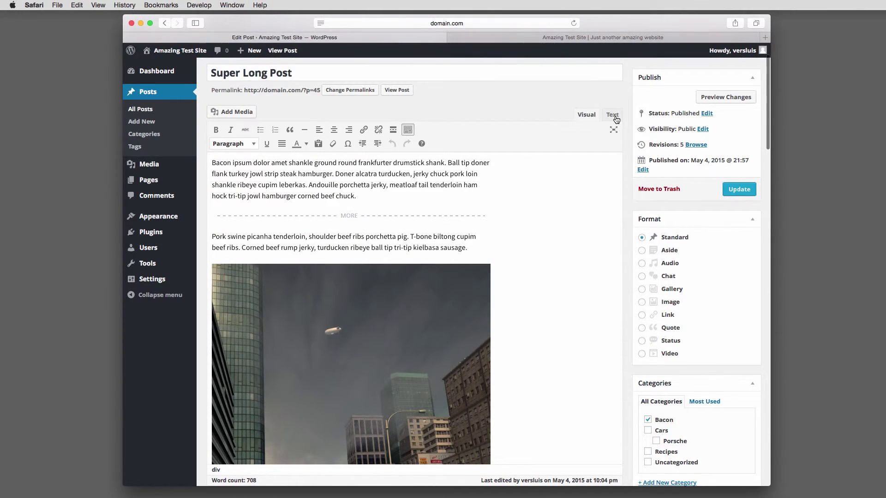
left_click(613, 114)
scroll(301, 341, "down", 2)
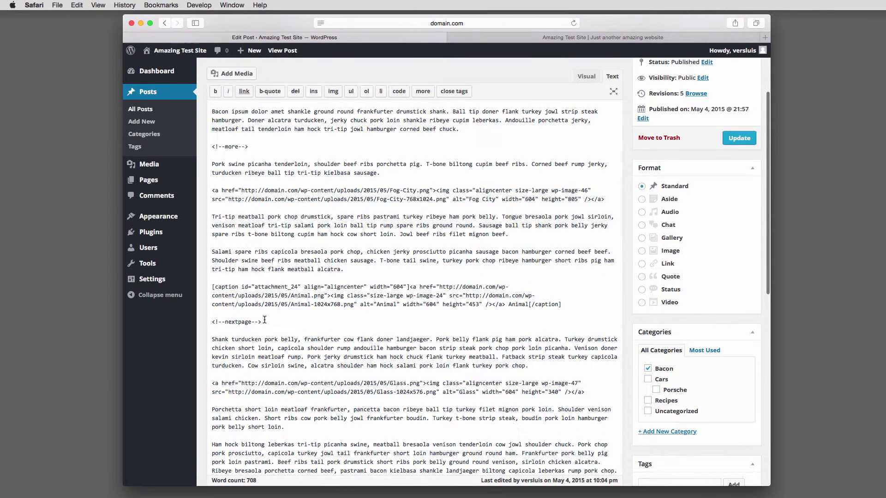
left_click_drag(264, 319, 206, 319)
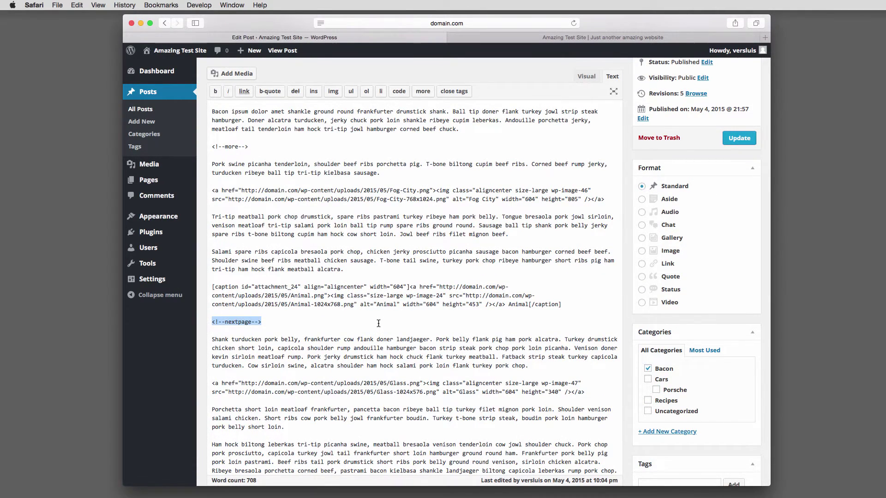